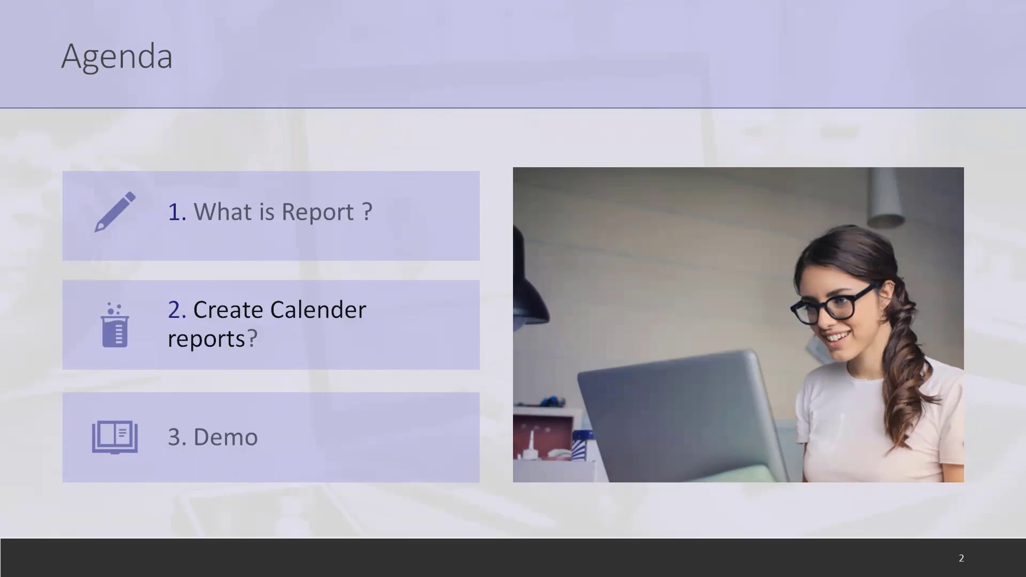
- Advance the slideshow to slide 3, Report, on calendar report limitations
key(Right)
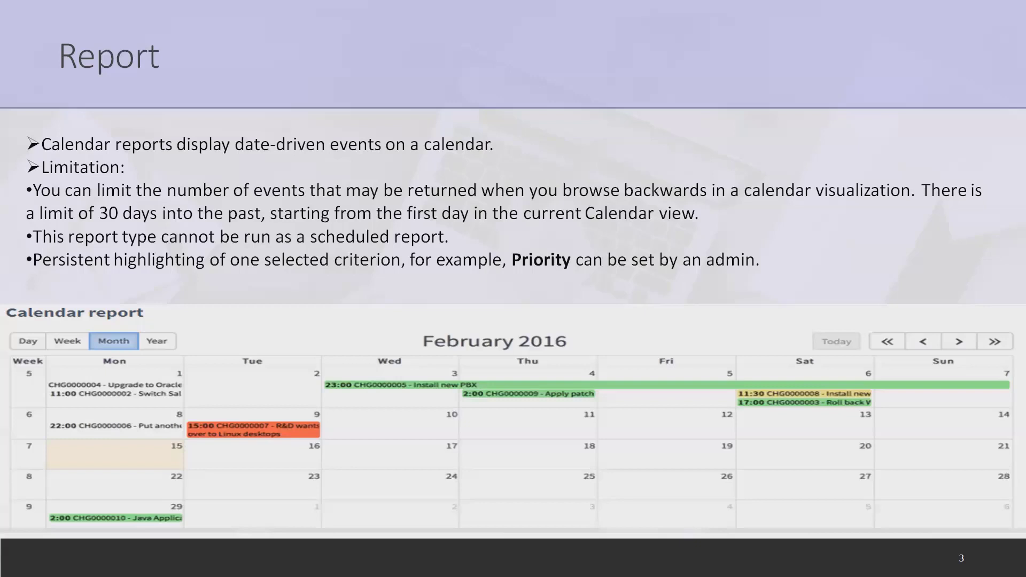
- End the slideshow and open Reports > Create New in ServiceNow via the report search
key(Right)
key(Escape)
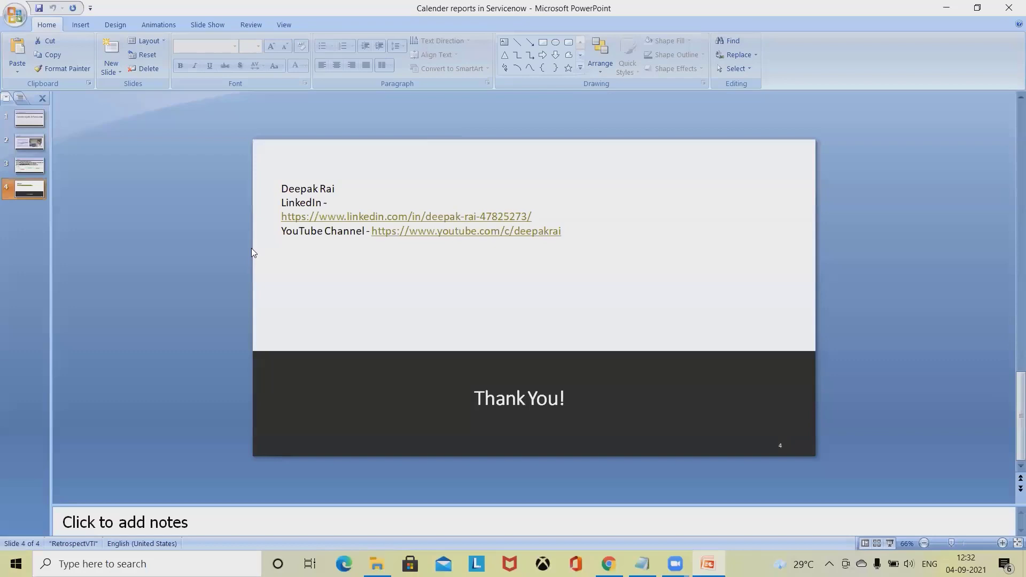
click(609, 563)
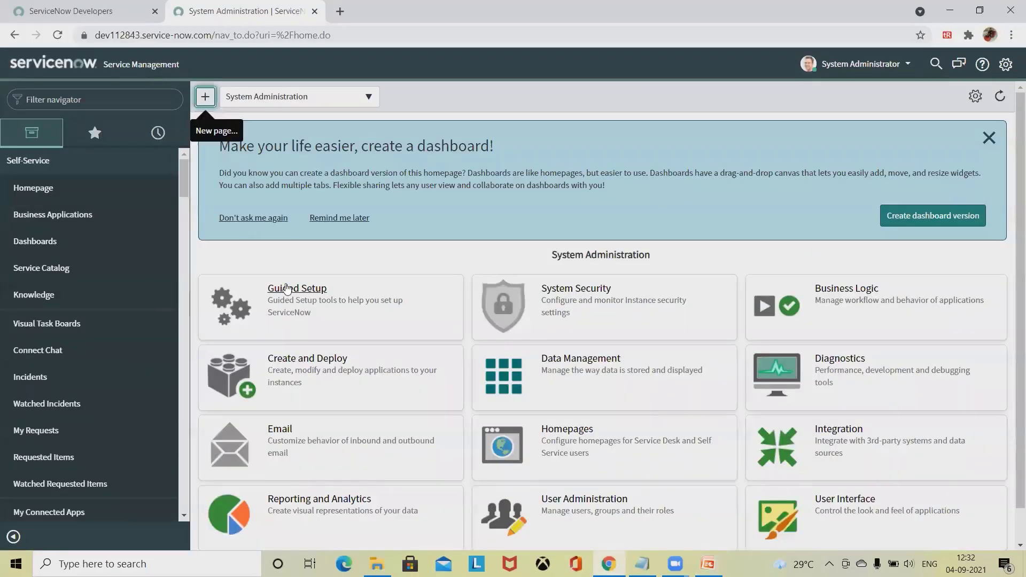
click(101, 92)
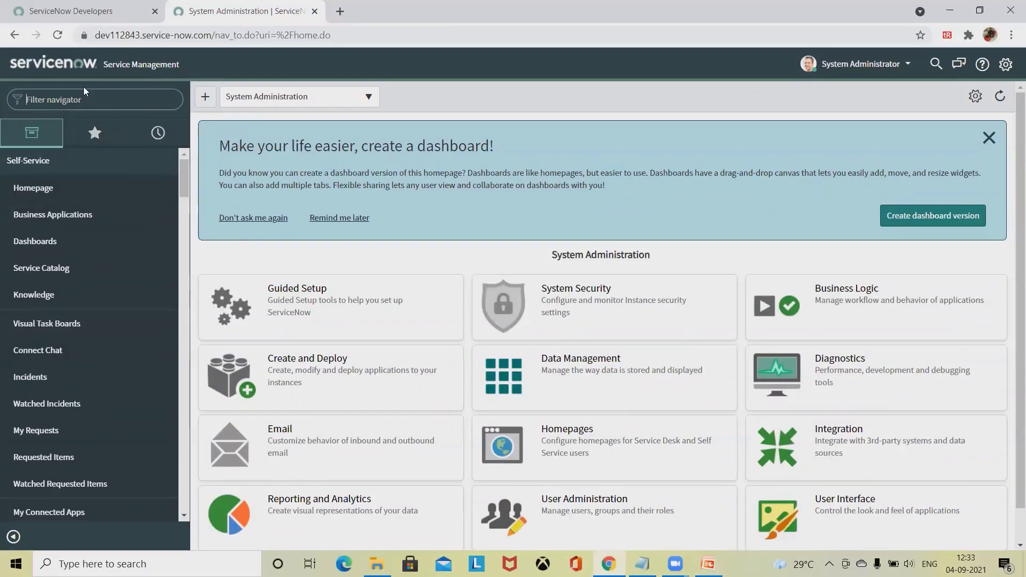
text(report)
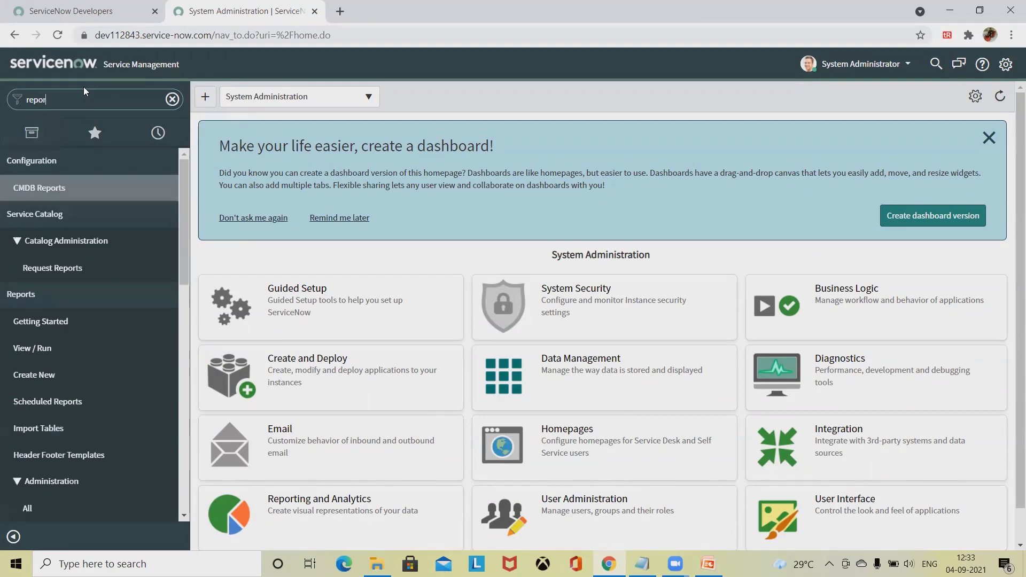
click(60, 375)
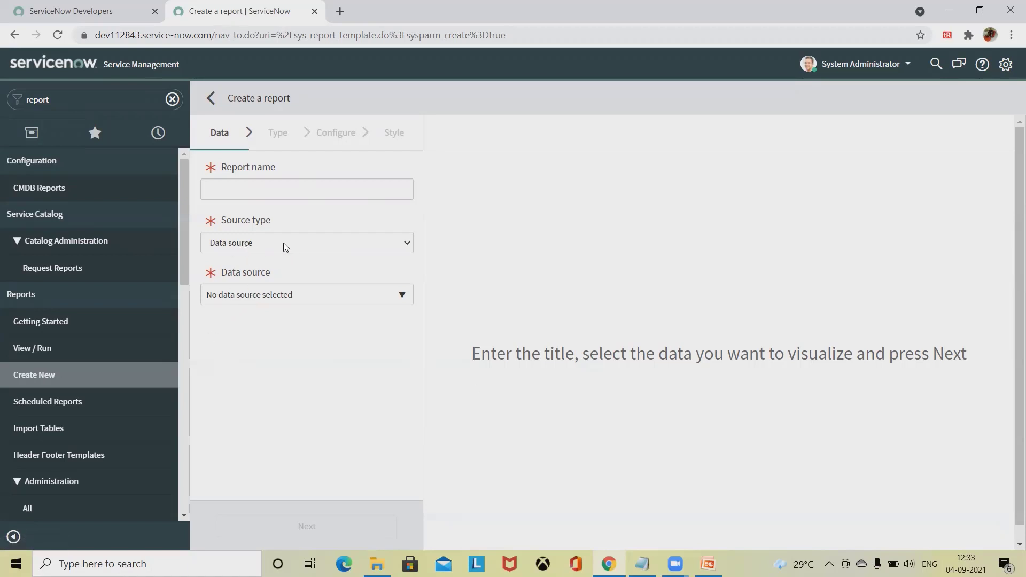
- Enter Calender as the report name
click(252, 186)
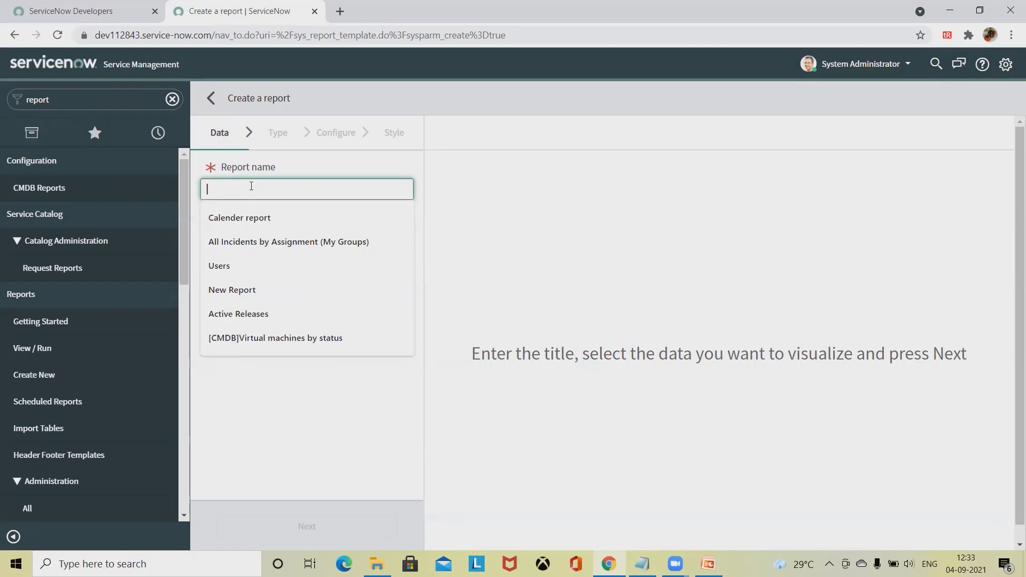
text(ca)
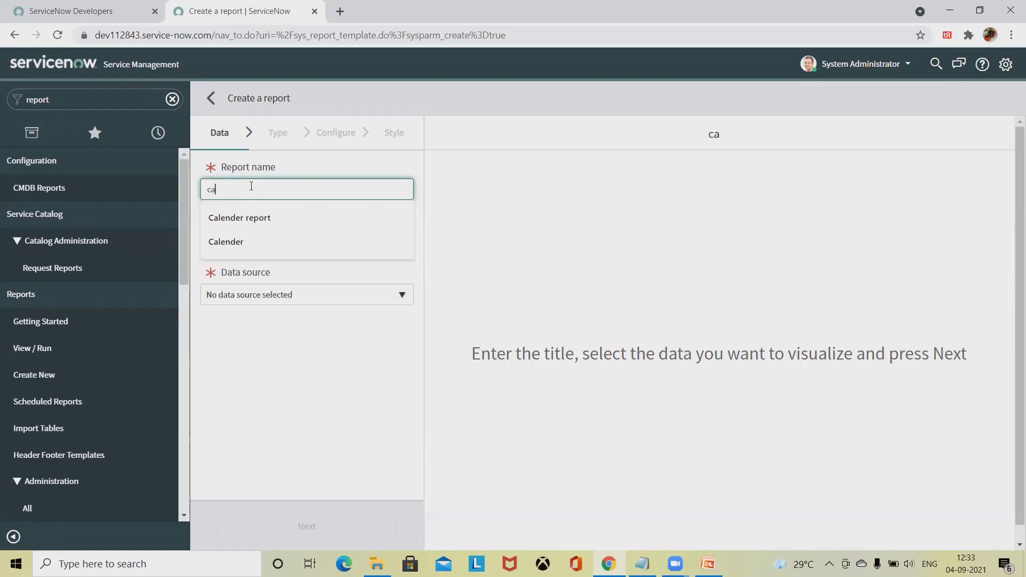
click(227, 241)
- Set the source type to Table and select the Incident [incident] table
click(288, 246)
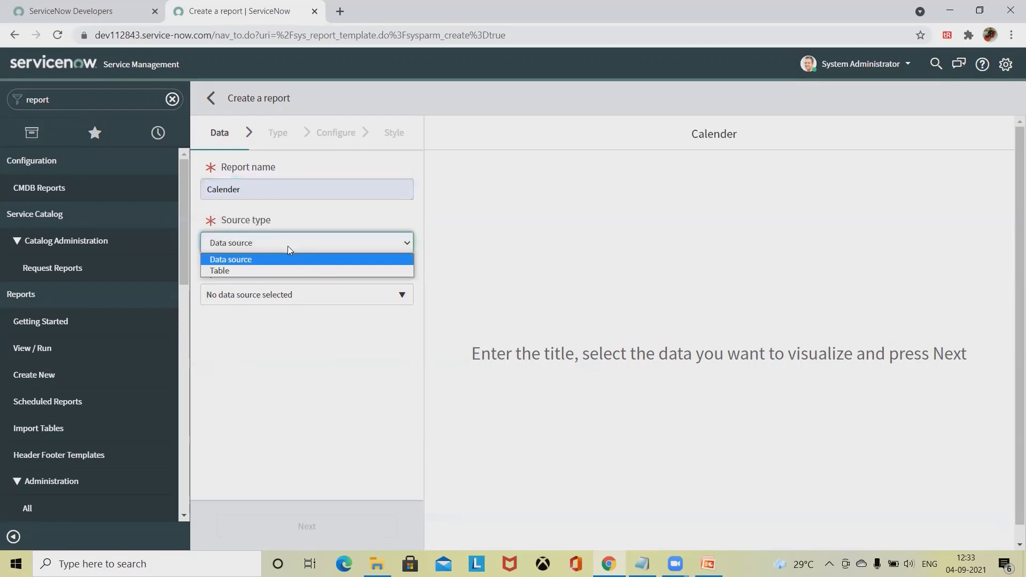
click(247, 271)
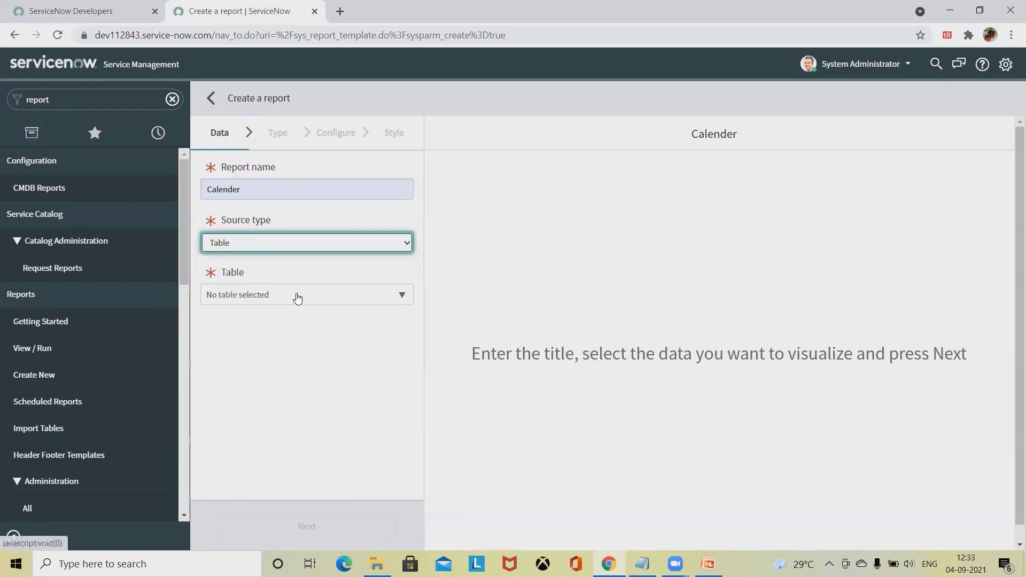
click(297, 297)
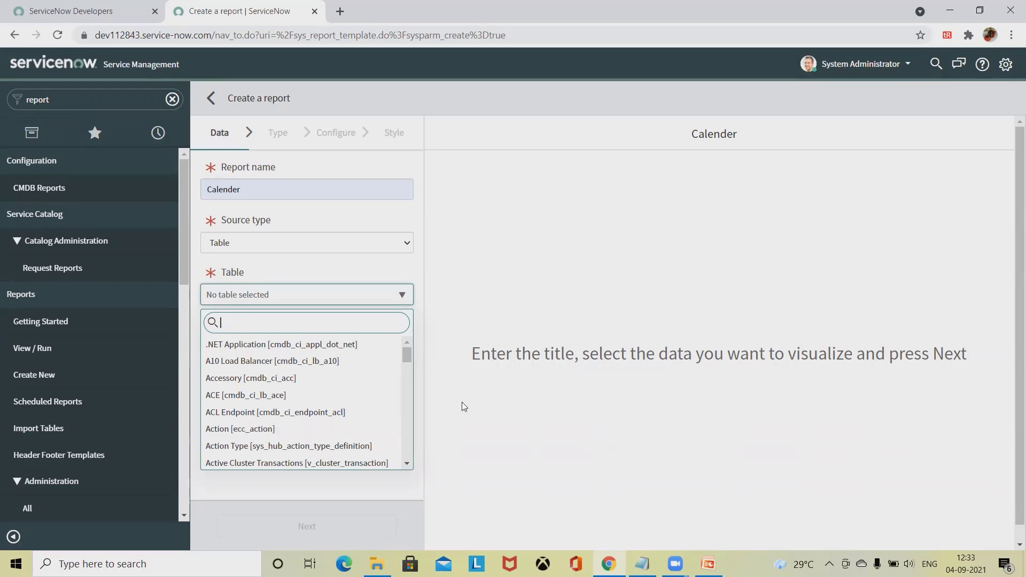
text(inc)
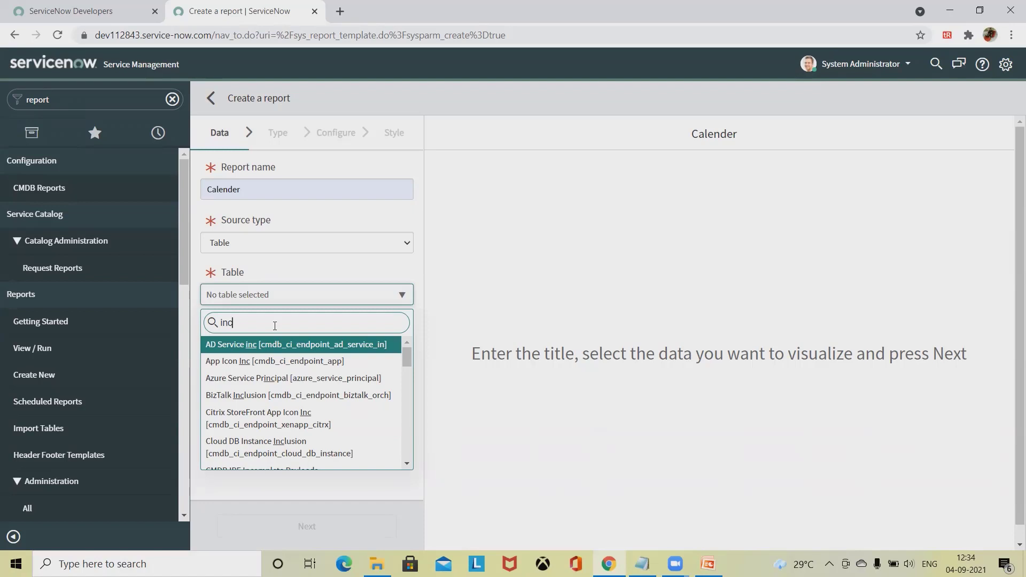
text(iden)
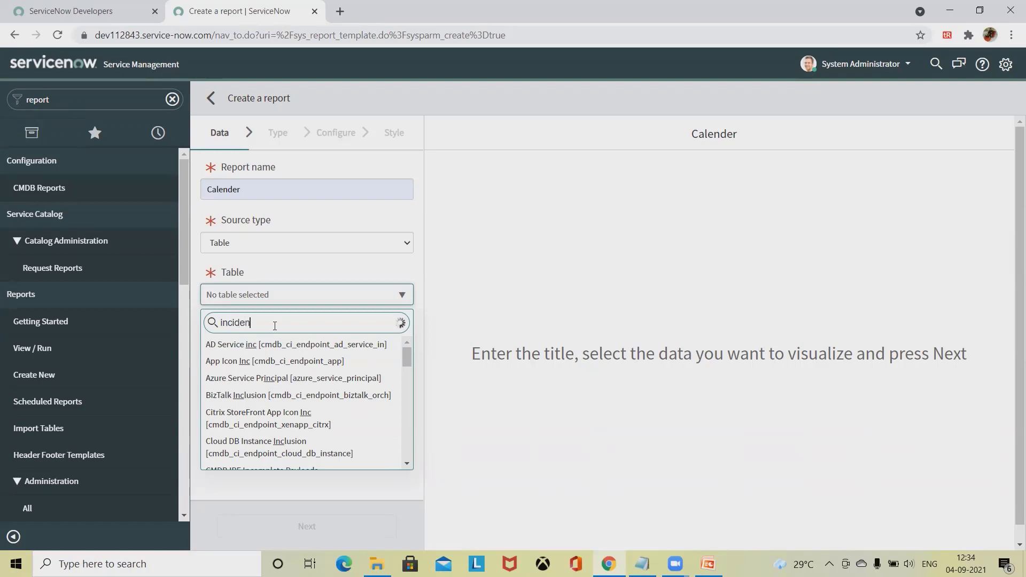
text(t)
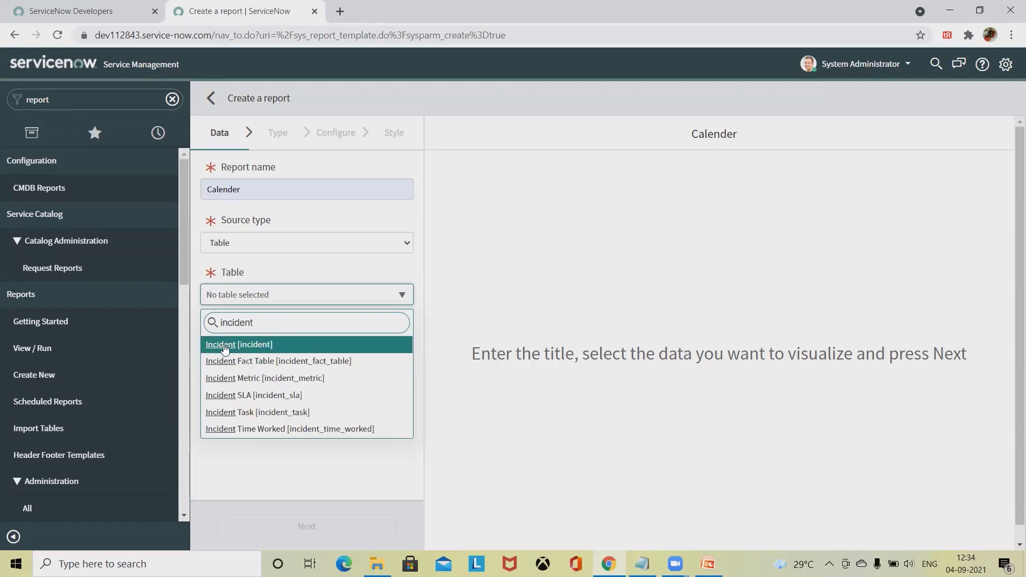
click(224, 346)
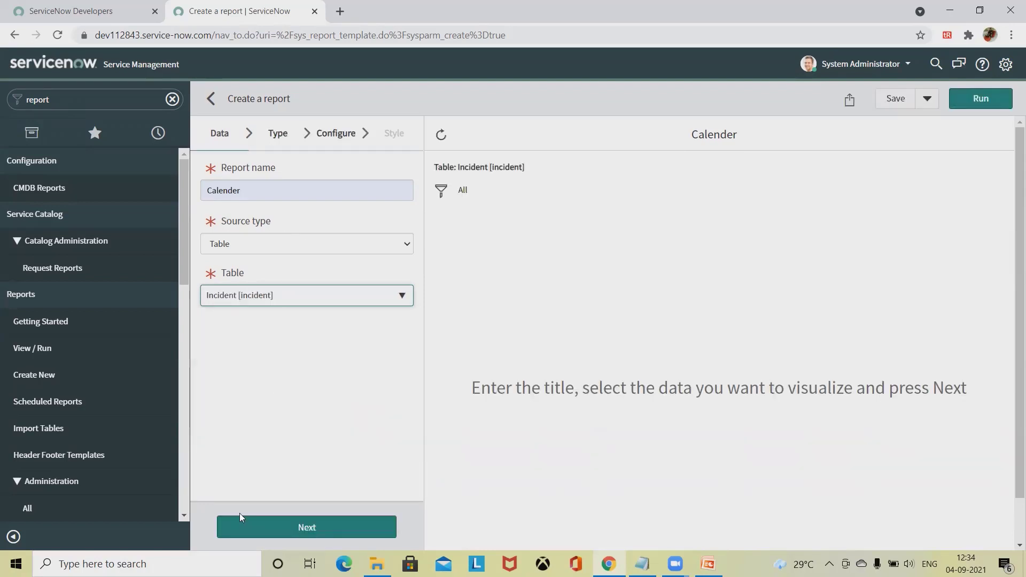
- At the Type step, filter the visualizations by 'calende' and pick the Calendar type
click(285, 532)
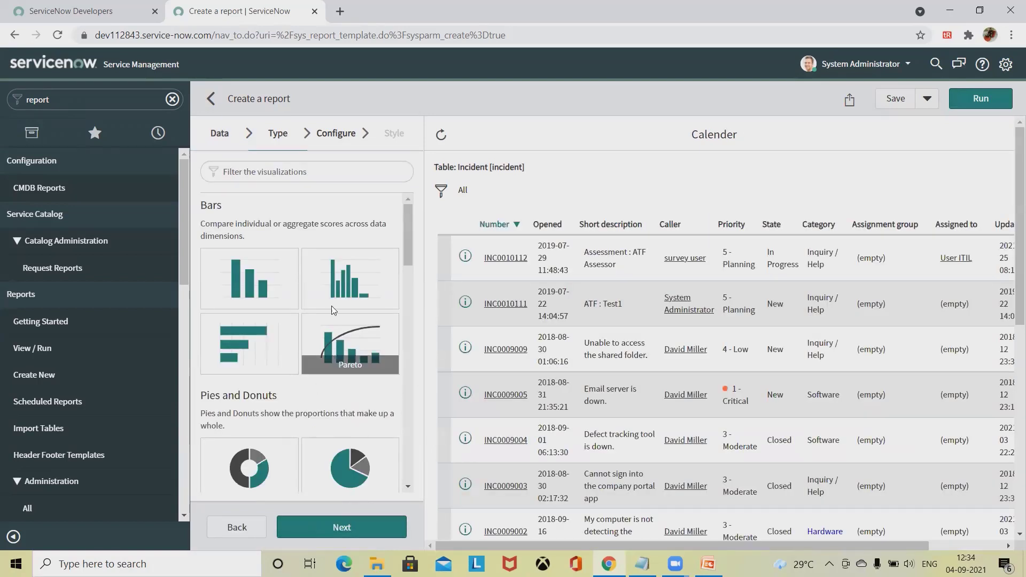
scroll(318, 378, down, 5)
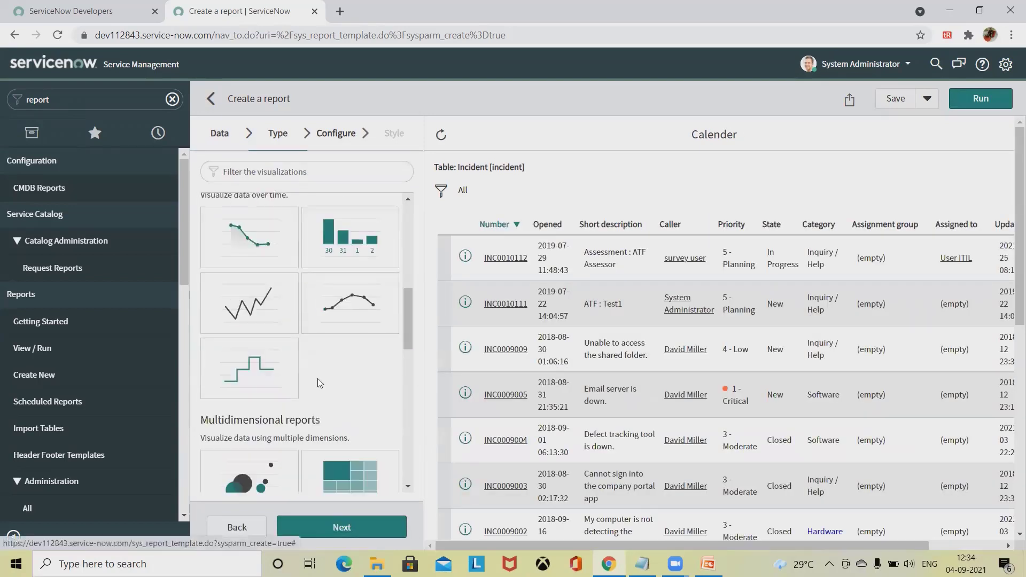
scroll(321, 379, down, 3)
scroll(320, 380, up, 6)
click(298, 173)
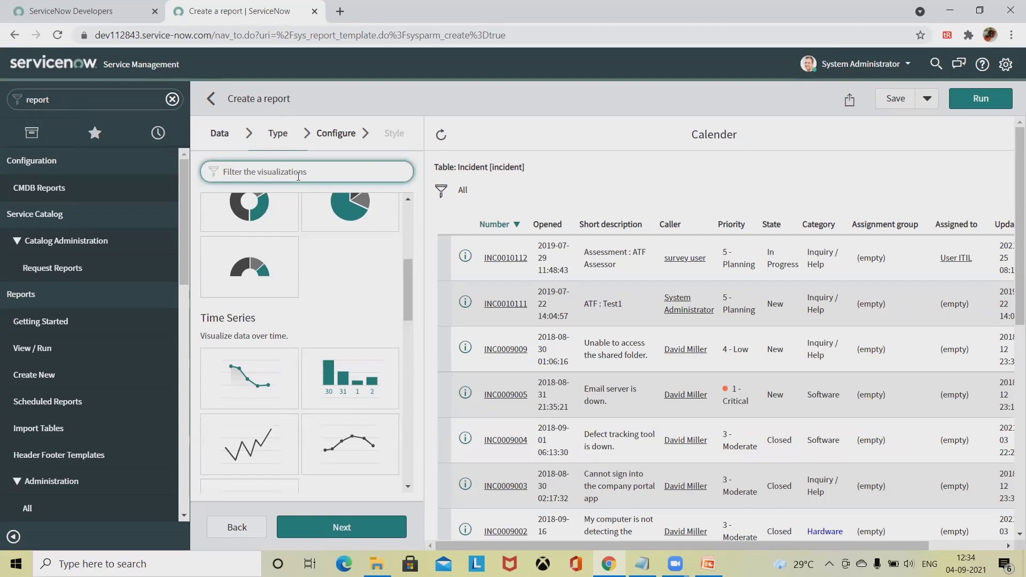
text(calen)
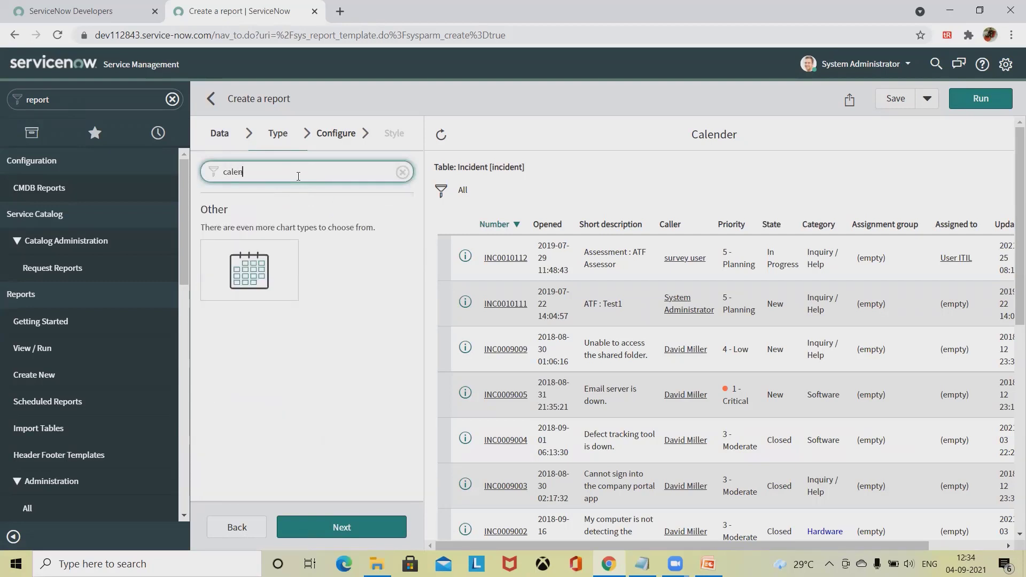
text(der)
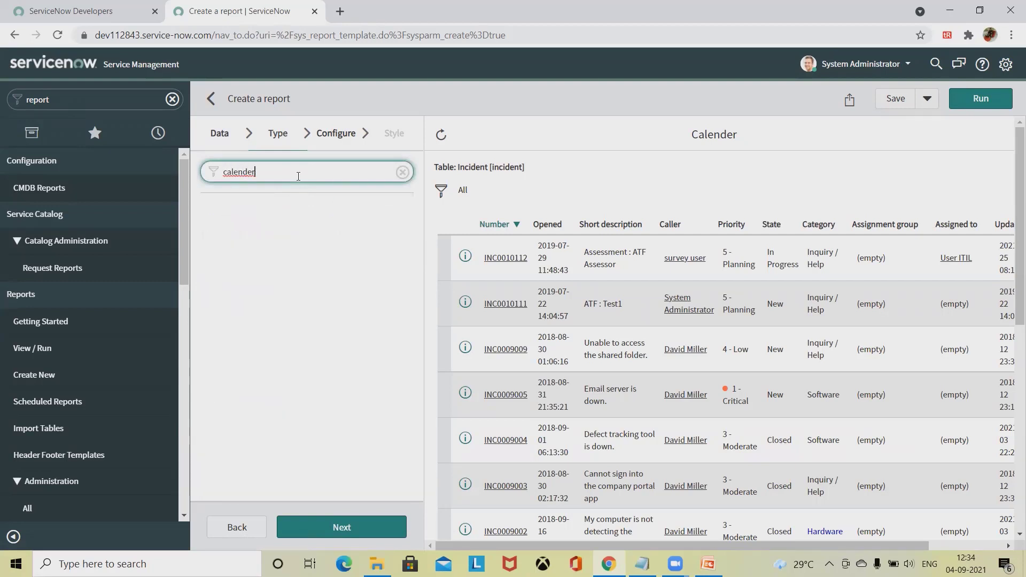
key(BackSpace)
key(BackSpace)
click(266, 264)
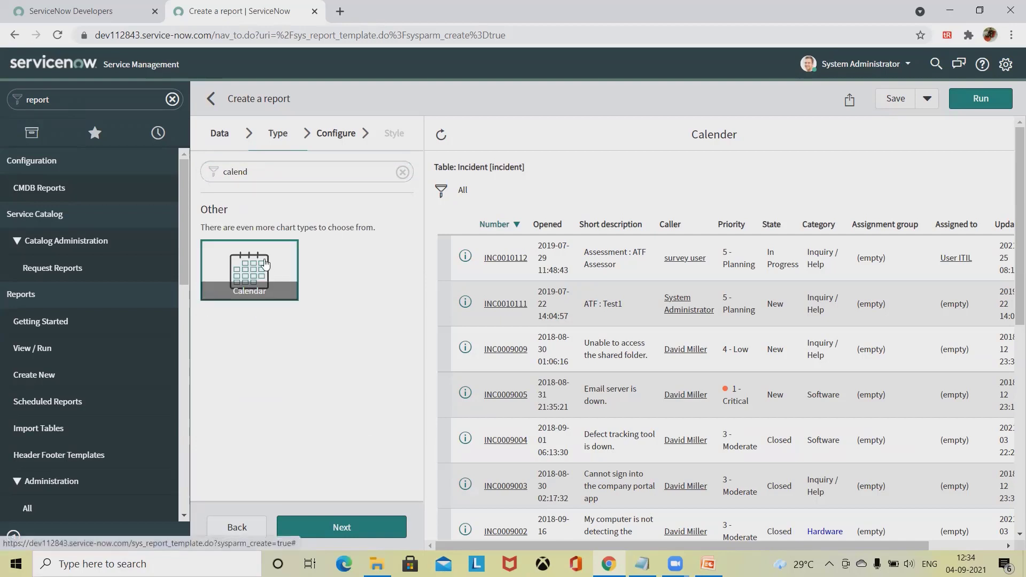
- Set the calendar's Event to display to Resolved and run the report
click(341, 529)
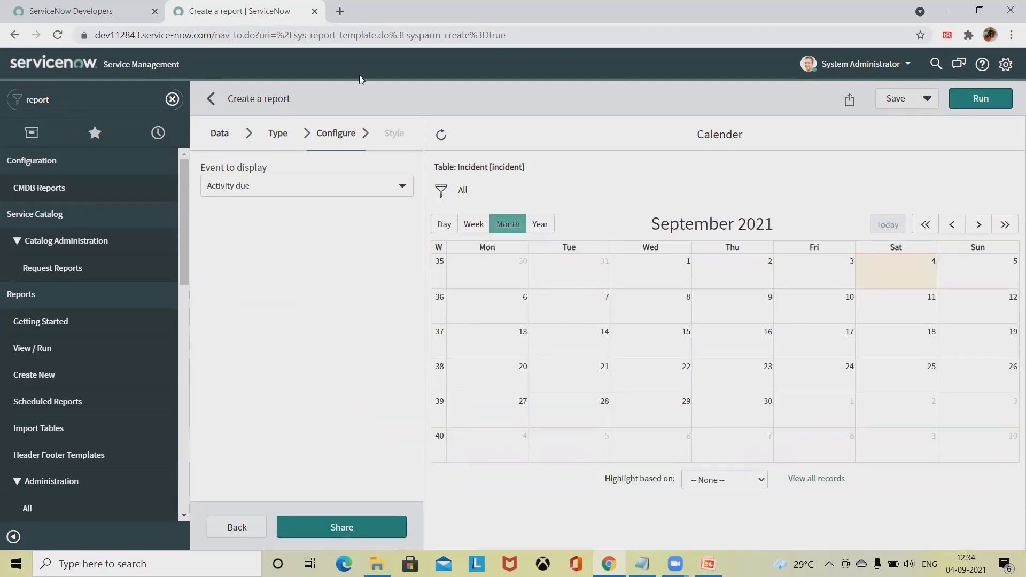
click(344, 187)
click(320, 186)
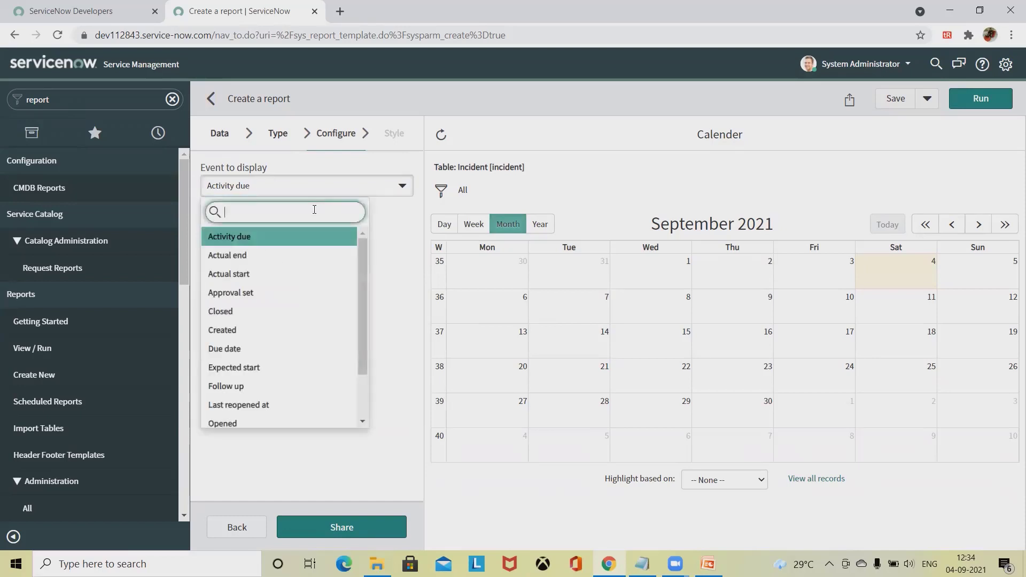
click(244, 259)
click(245, 260)
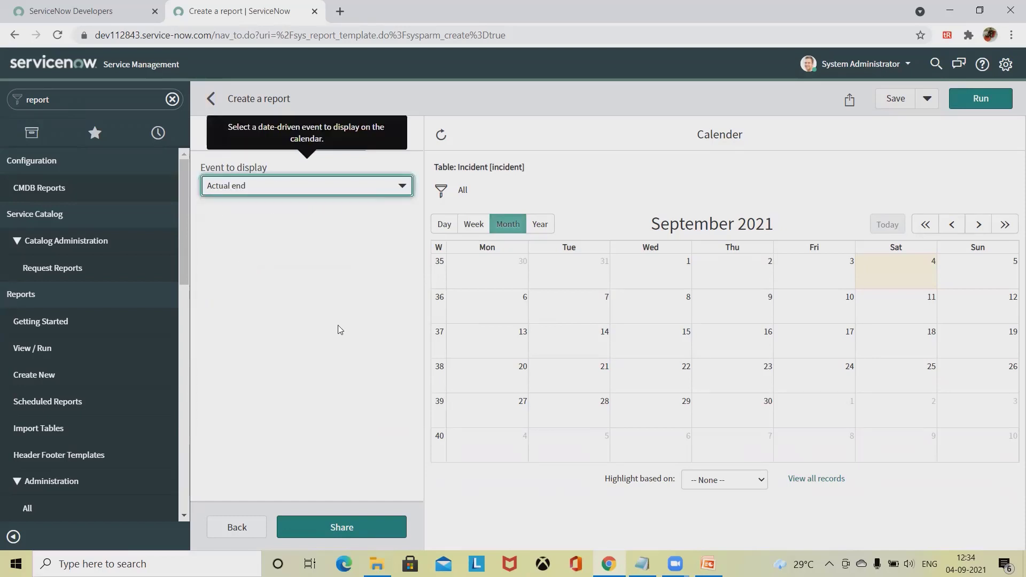
click(282, 198)
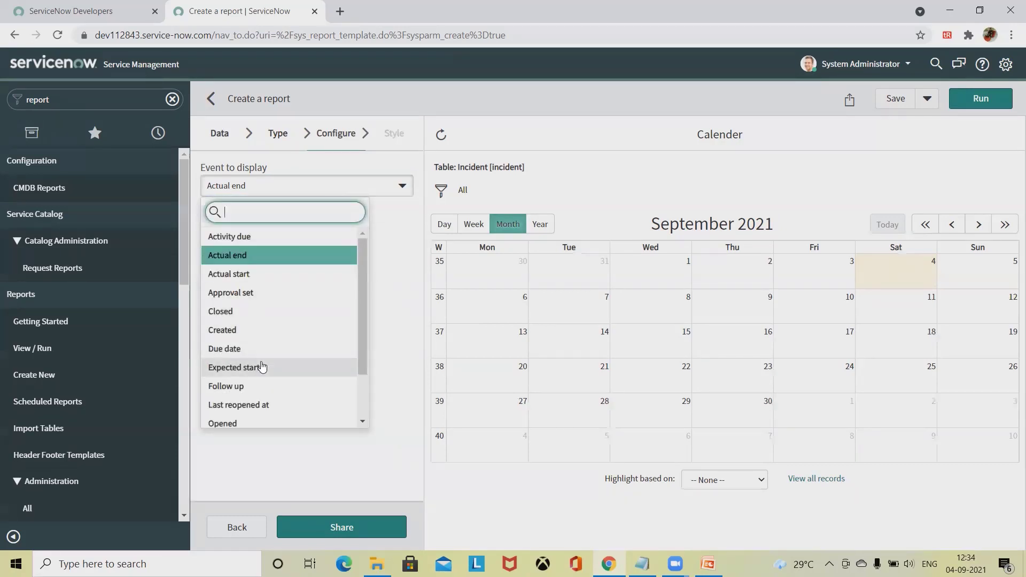
scroll(263, 367, down, 1)
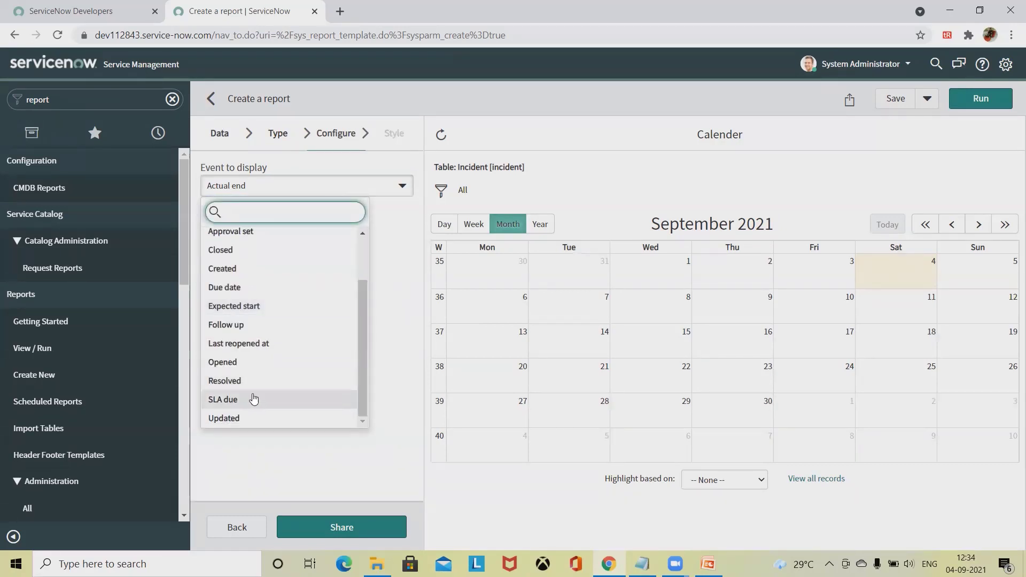
click(248, 383)
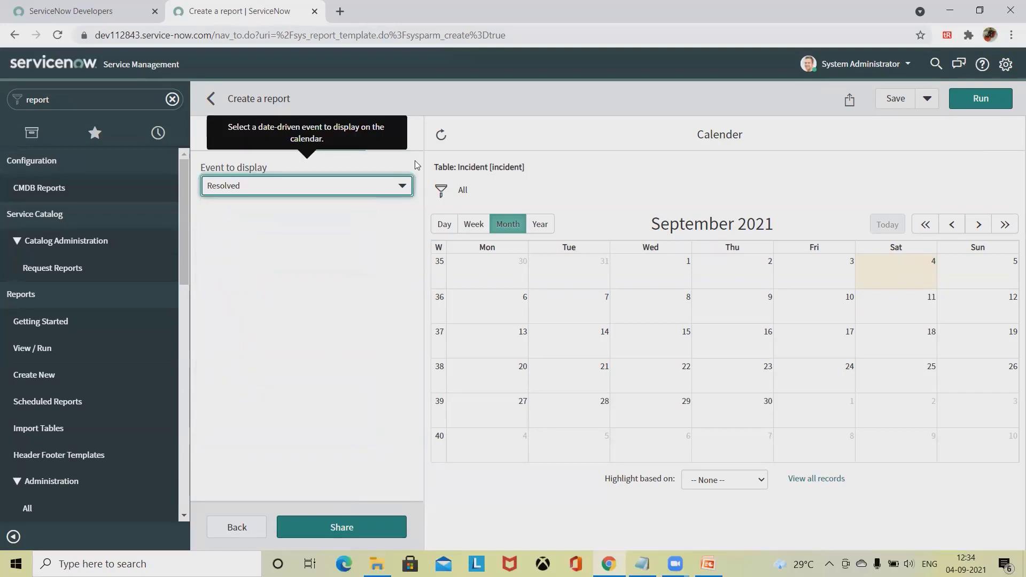
click(989, 103)
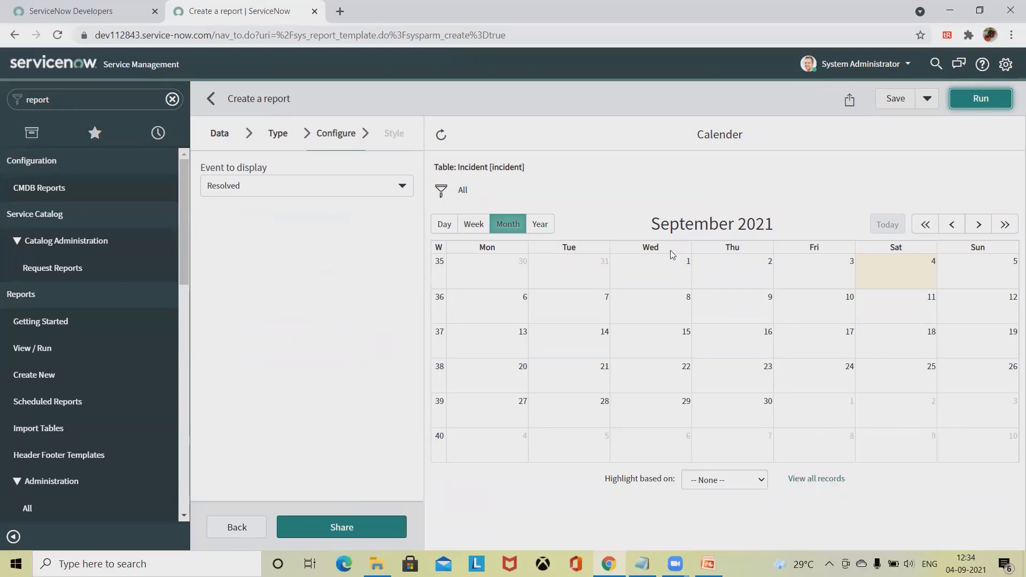
- Switch the calendar to Year view, step back to 2020, then return to 2021
click(437, 228)
click(484, 236)
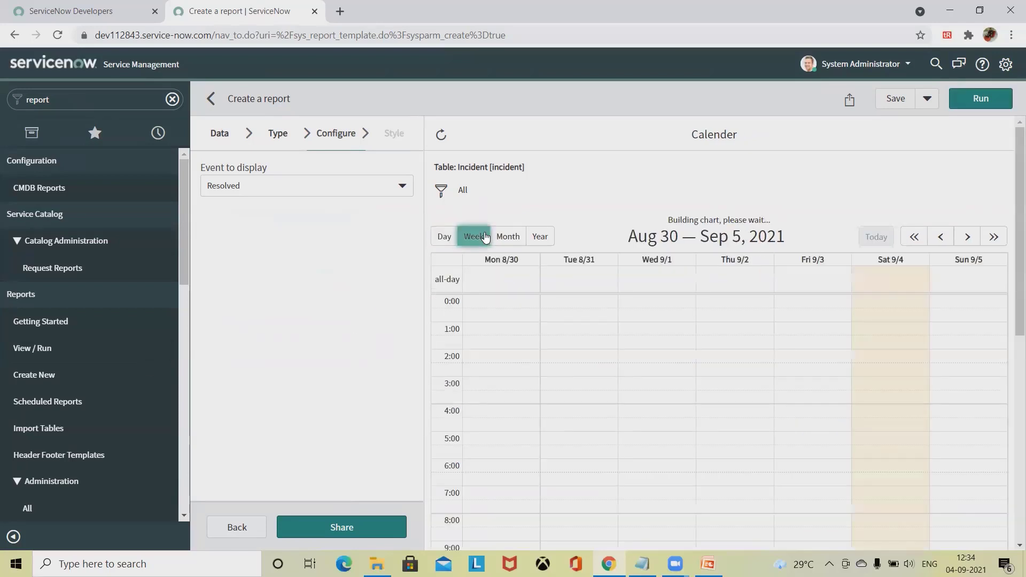
click(506, 236)
click(539, 236)
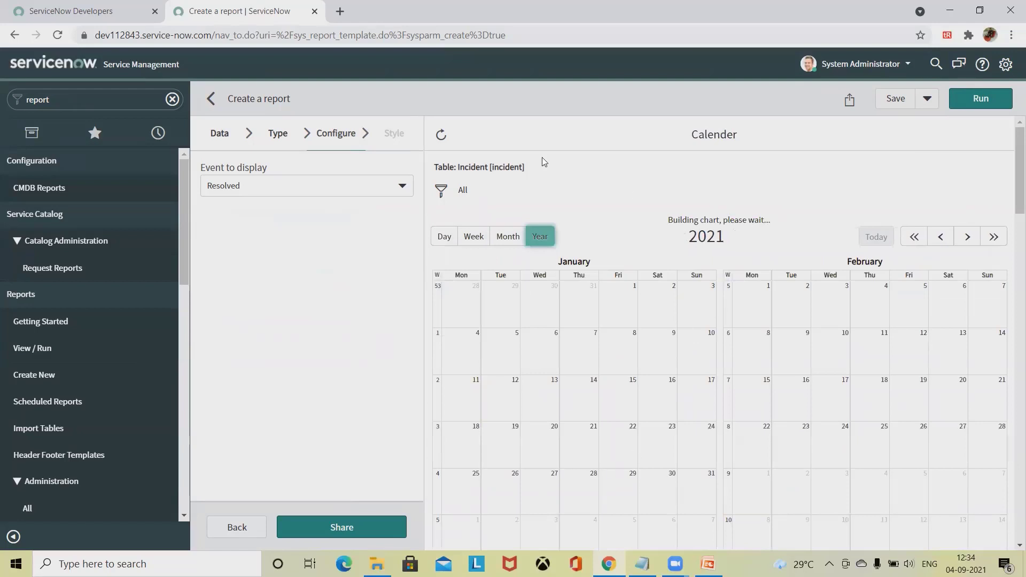
scroll(752, 441, down, 12)
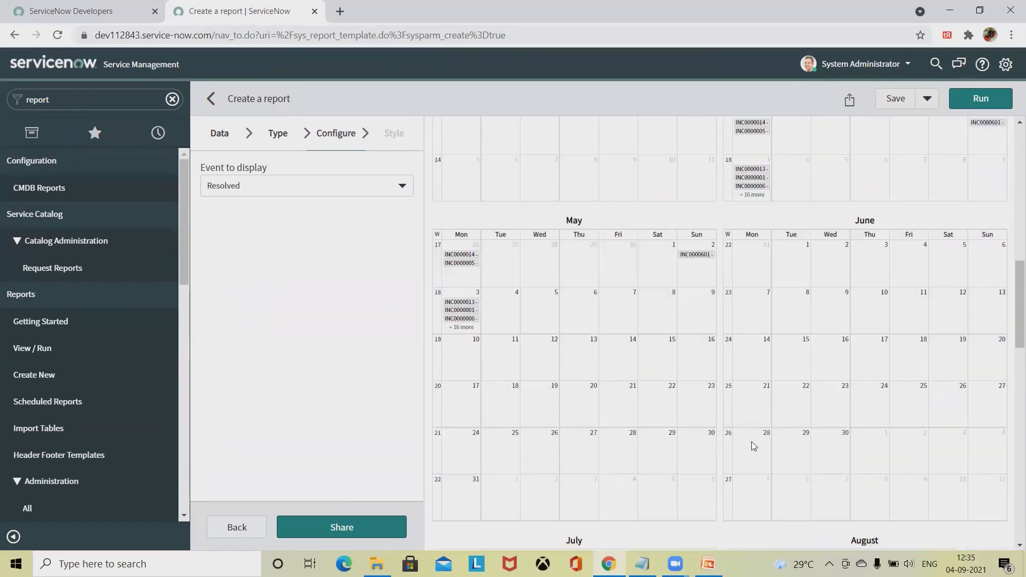
scroll(597, 332, down, 10)
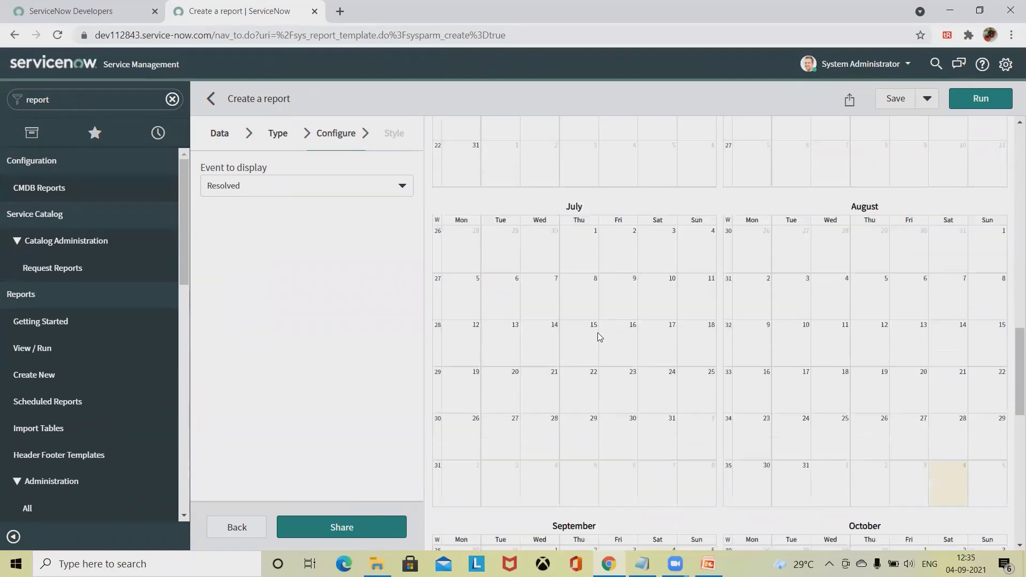
scroll(711, 351, up, 20)
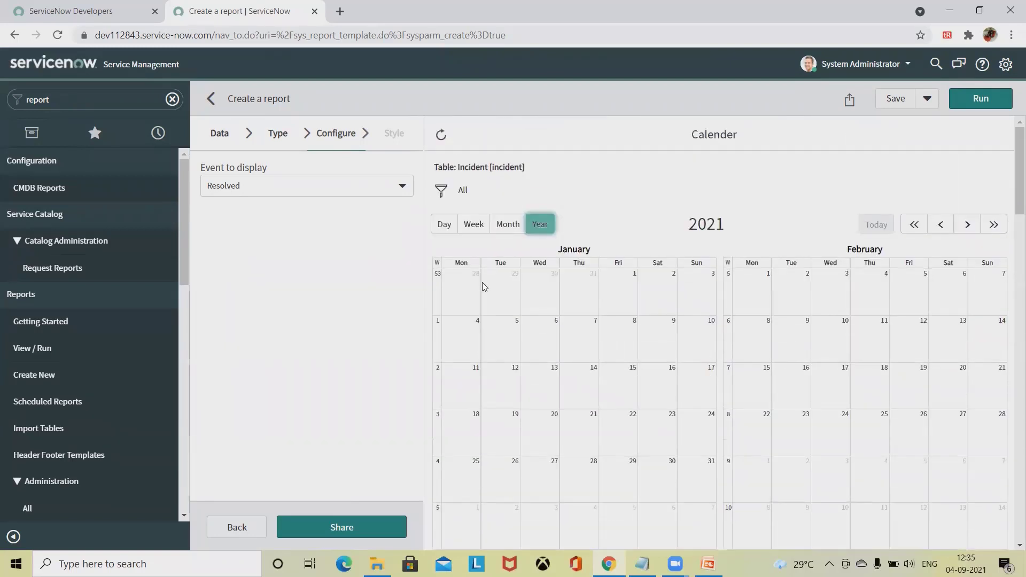
click(915, 226)
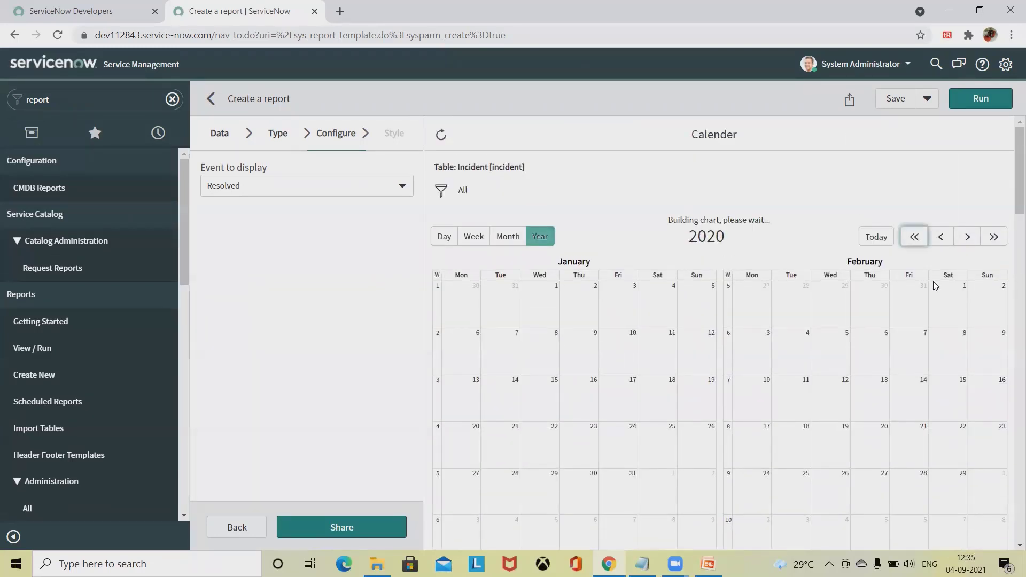
click(997, 229)
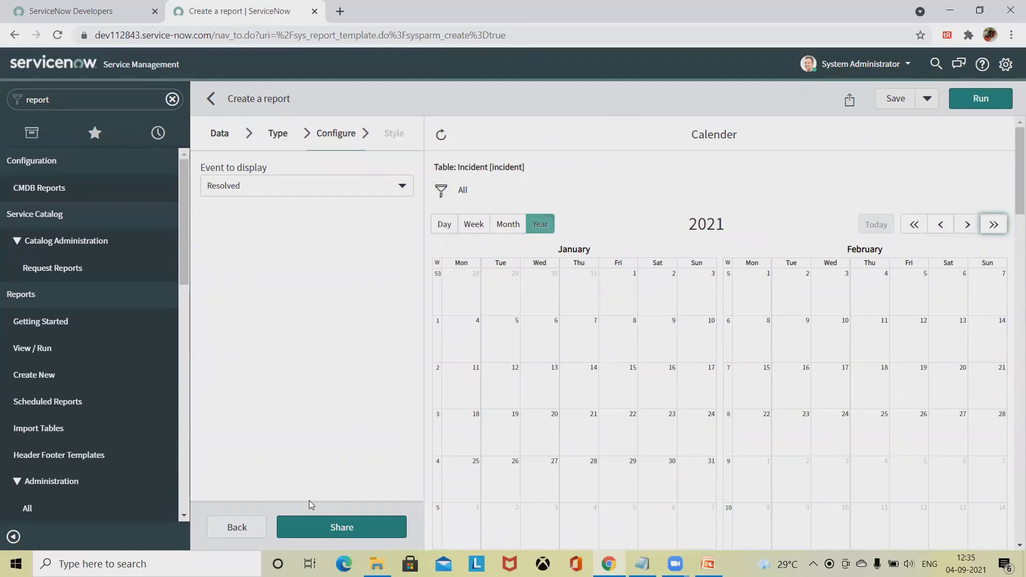
scroll(577, 406, down, 9)
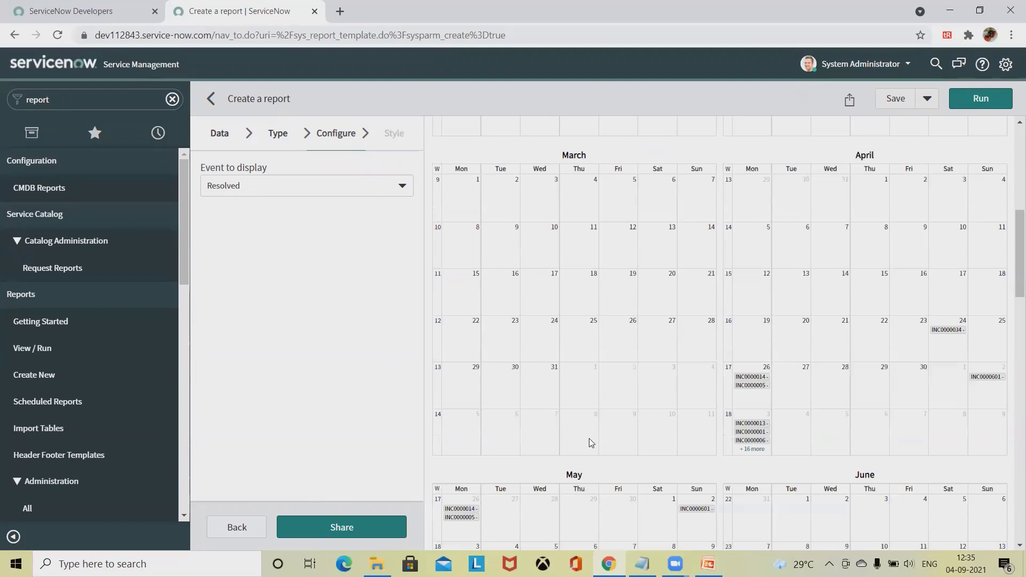
click(352, 529)
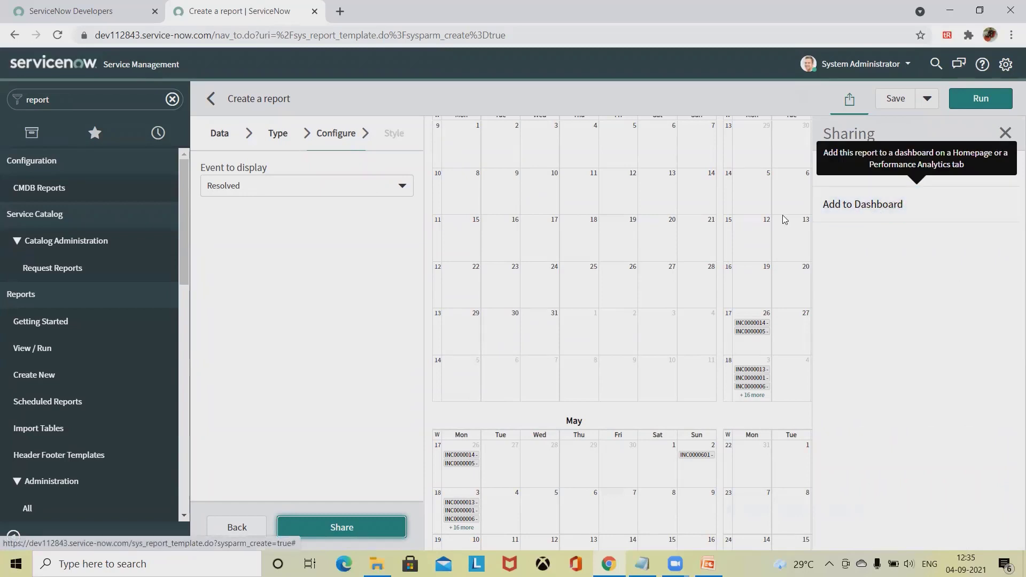
click(1005, 133)
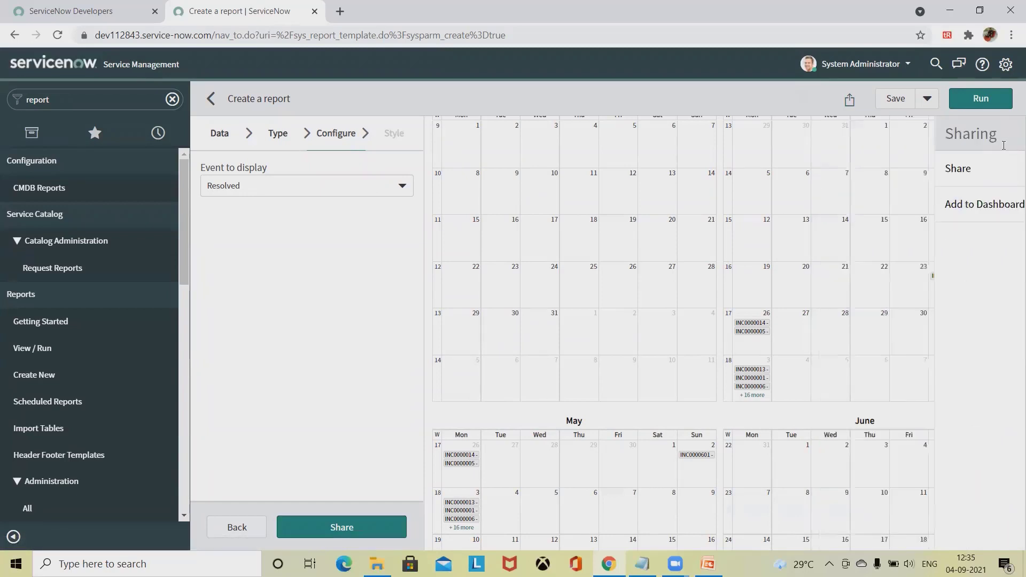
scroll(782, 211, up, 10)
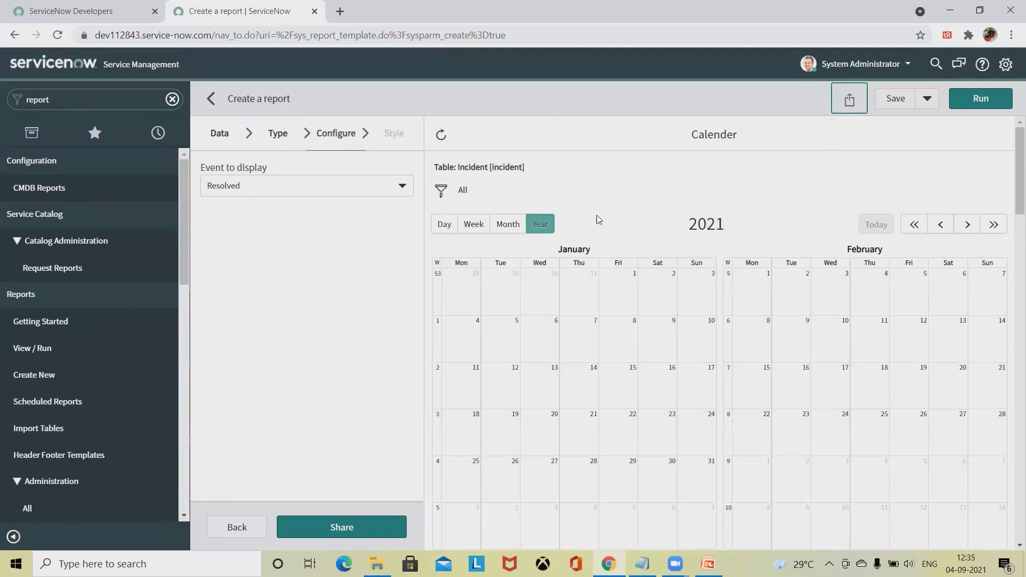
click(856, 92)
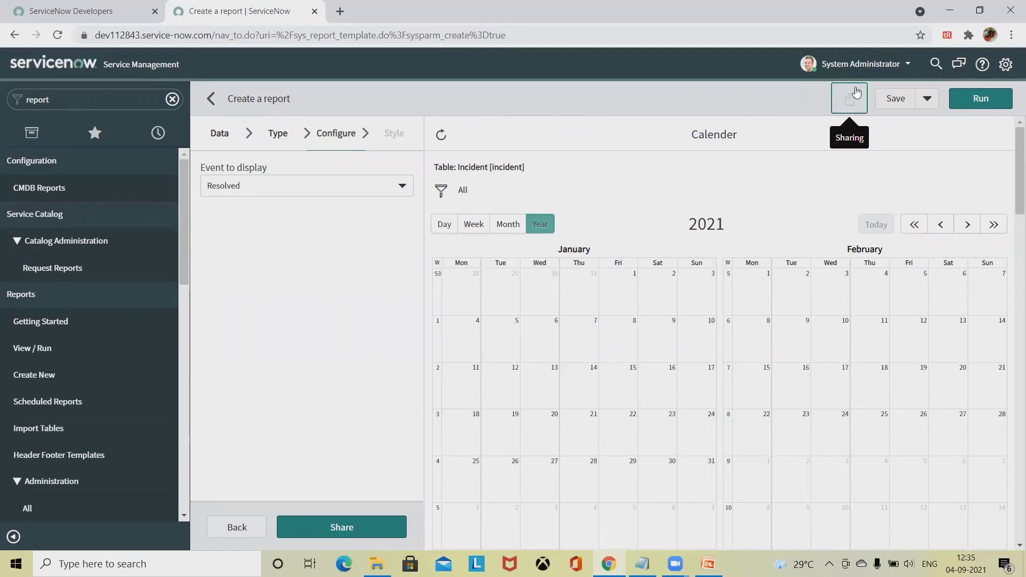
click(927, 101)
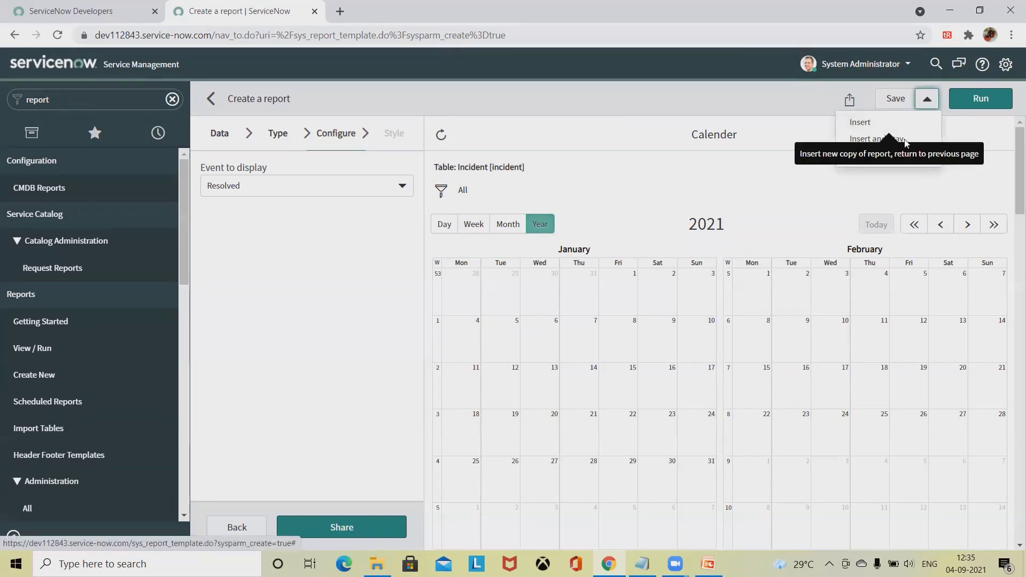
click(849, 185)
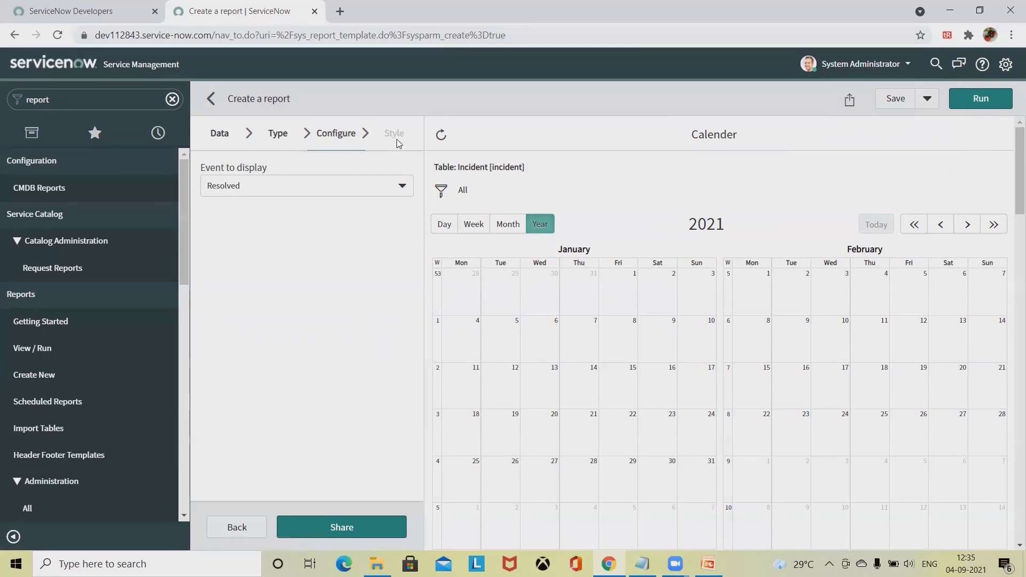
click(344, 529)
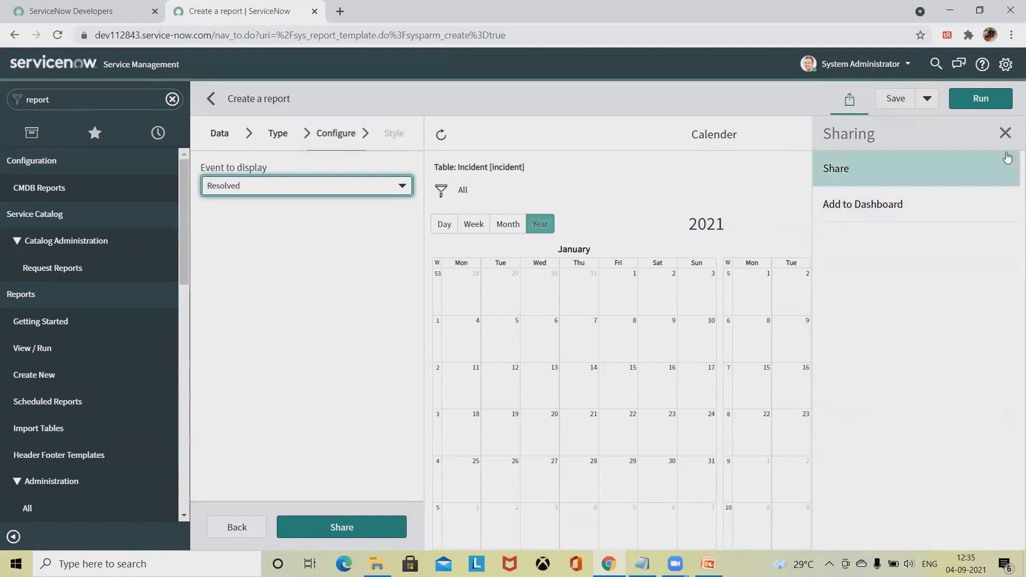
click(1005, 133)
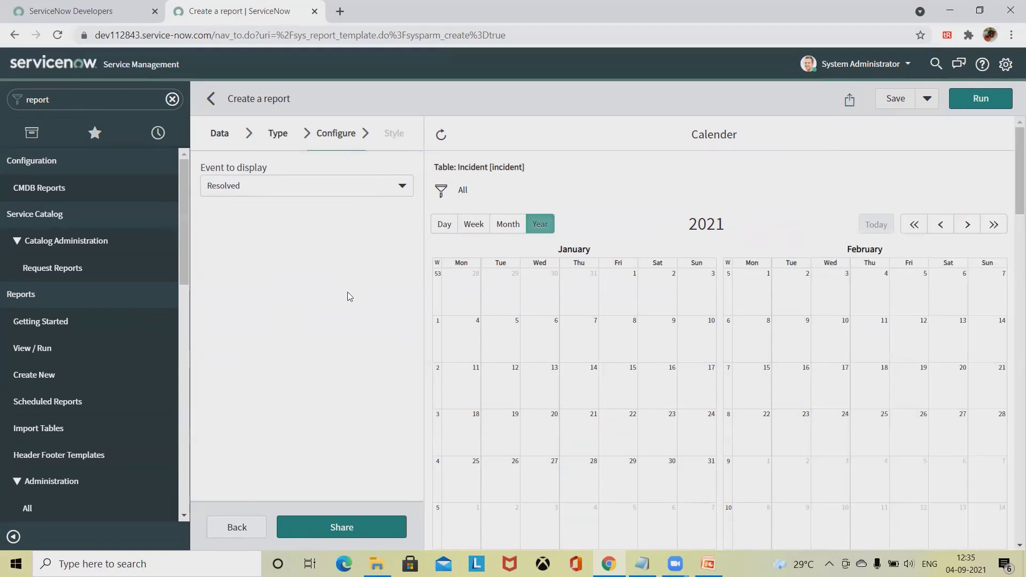
click(368, 191)
click(398, 140)
scroll(778, 368, down, 20)
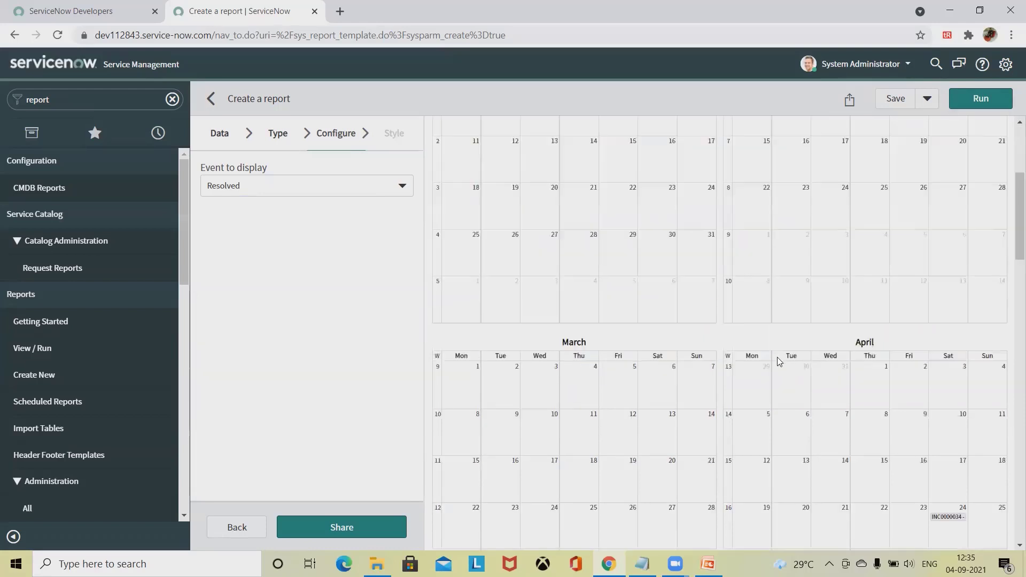
scroll(778, 369, down, 10)
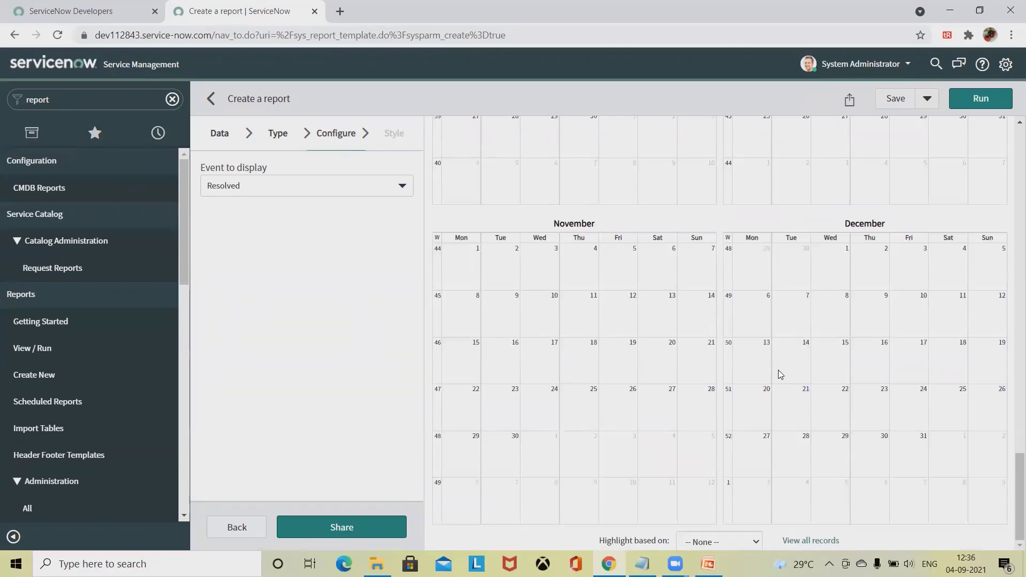
scroll(634, 310, up, 15)
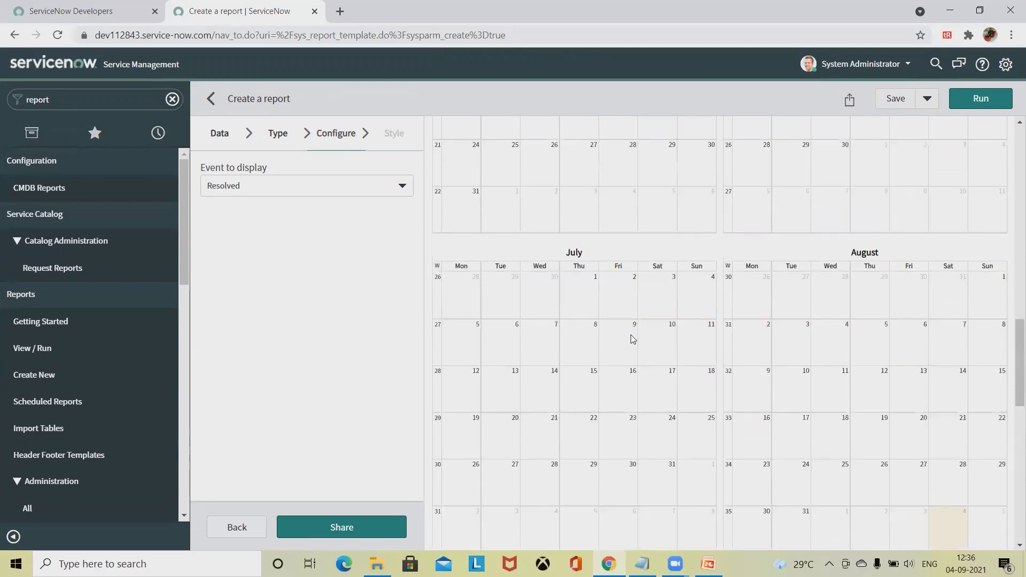
scroll(632, 335, up, 1)
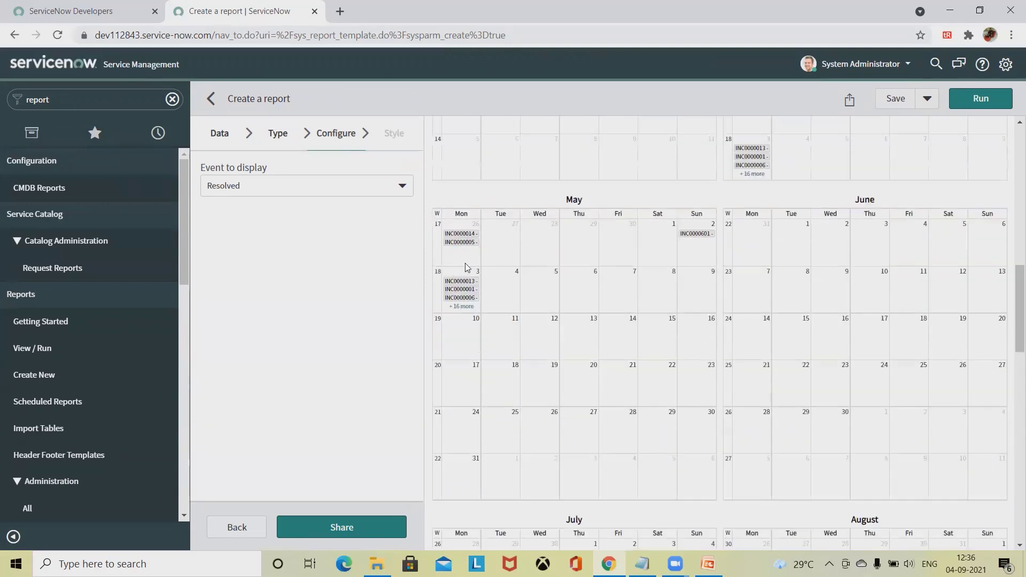
- Open a calendar incident entry and scroll through its Closed, 1 - Critical record
click(463, 290)
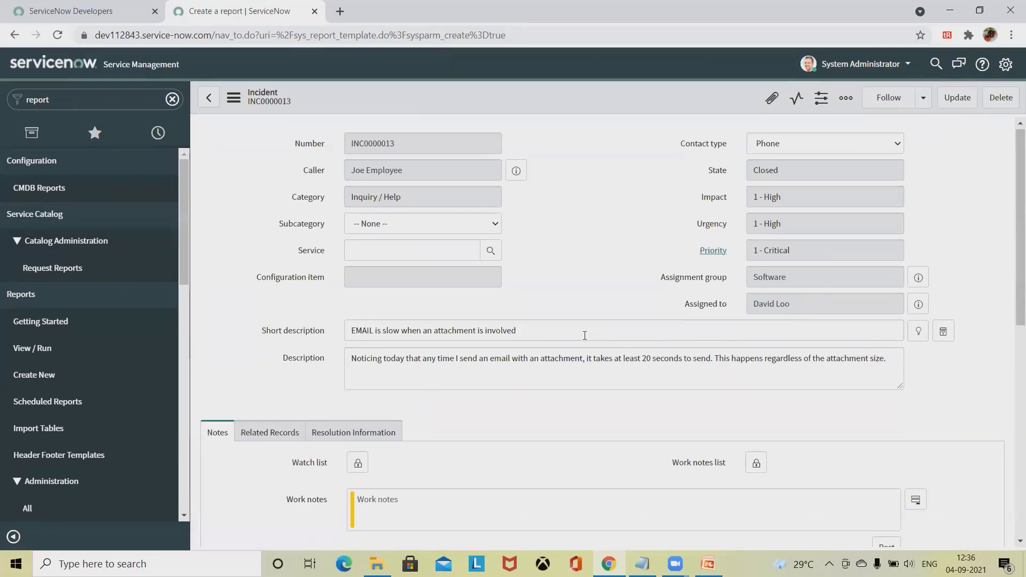
scroll(584, 336, down, 15)
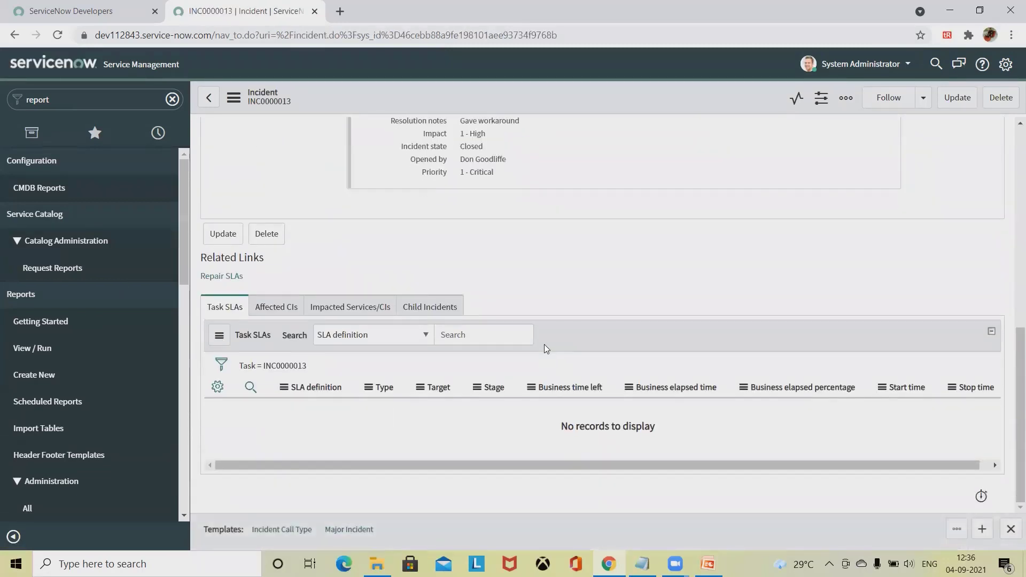
scroll(593, 357, up, 15)
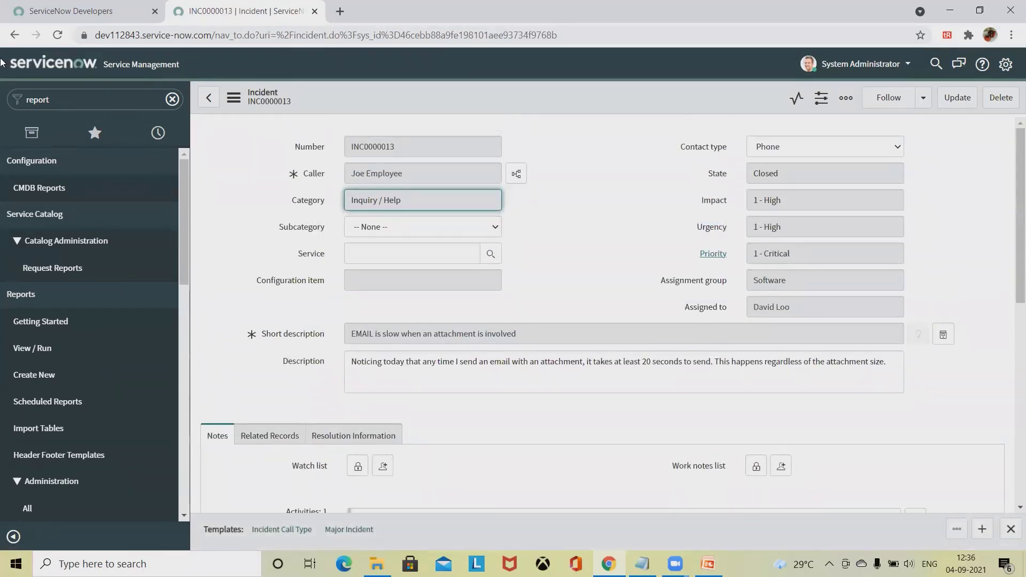